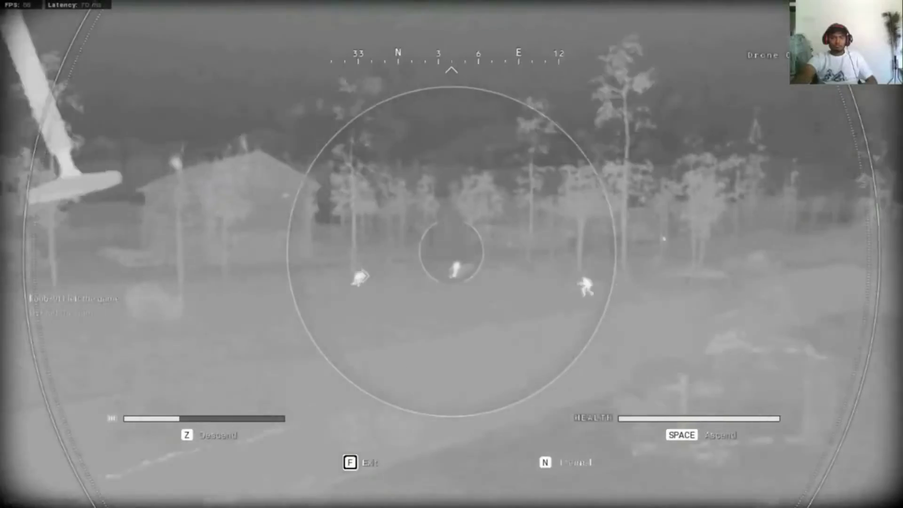
Step: Toggle the drone camera from thermal to normal colour view and back to thermal
key(n)
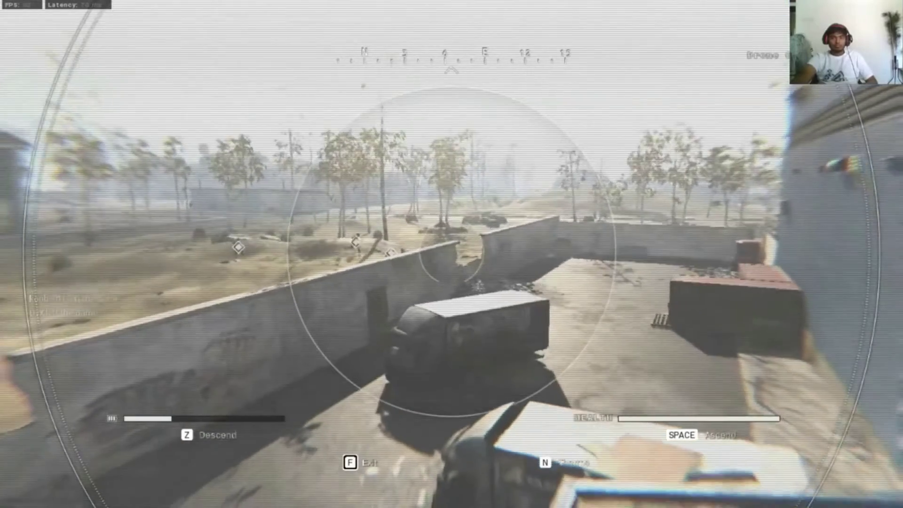
key(n)
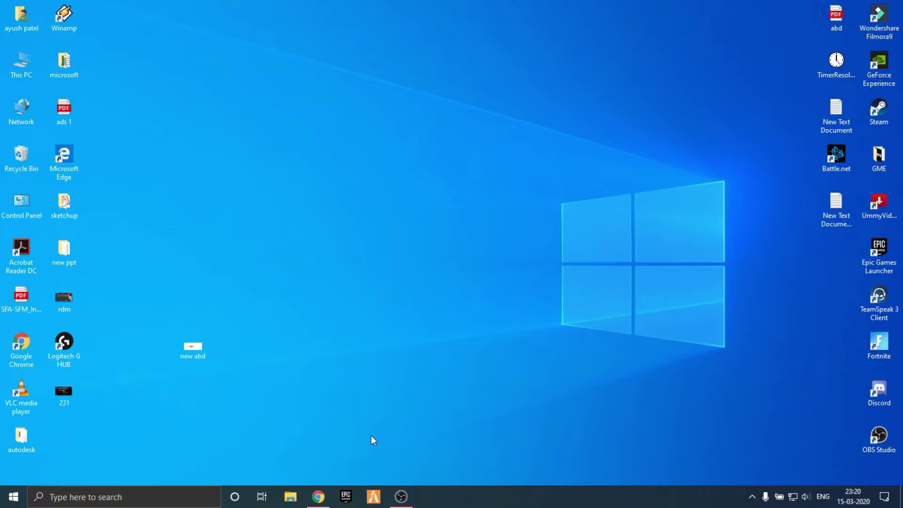
Step: Bring up Chrome and run a Google search for 'blizzard'
click(319, 495)
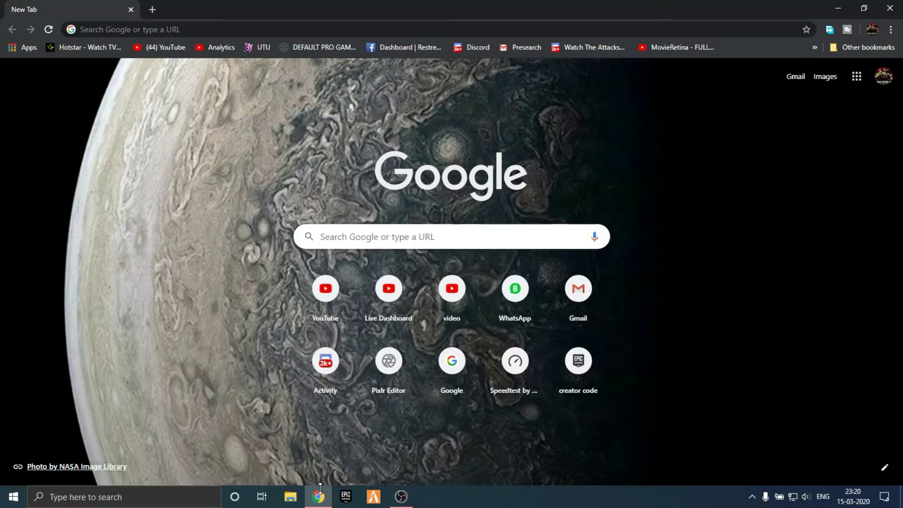
click(410, 231)
text(bliu)
key(BackSpace)
key(BackSpace)
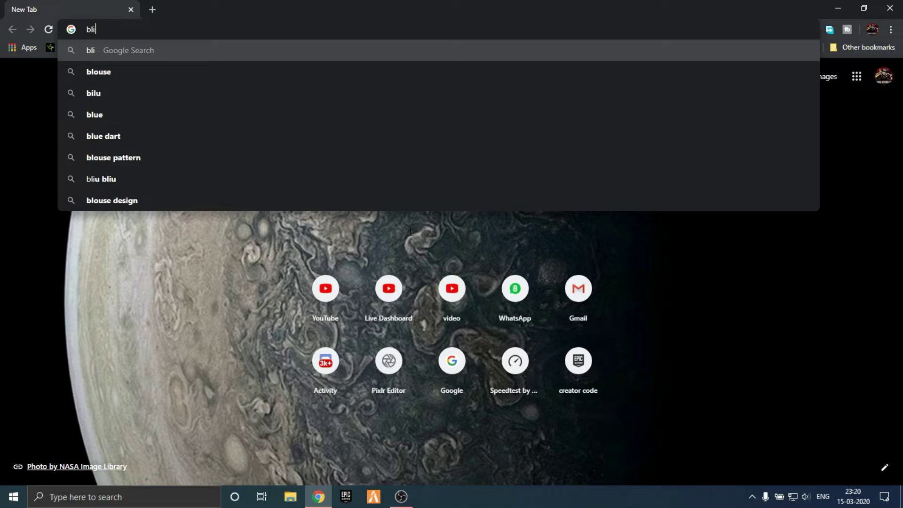
text(izzard)
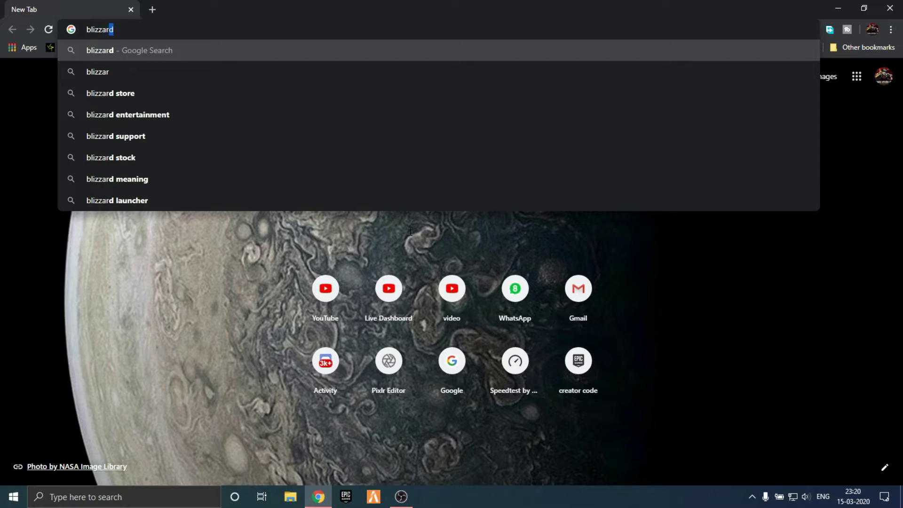
key(Return)
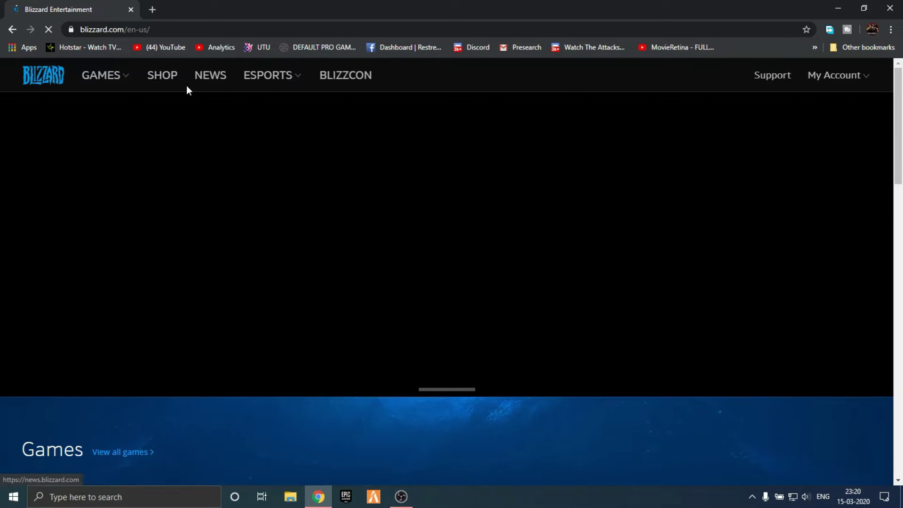
Step: Cycle the Blizzard.com home banner to the Call of Duty: Warzone 'Free to Play Now Live' slide
scroll(55, 149, down, 3)
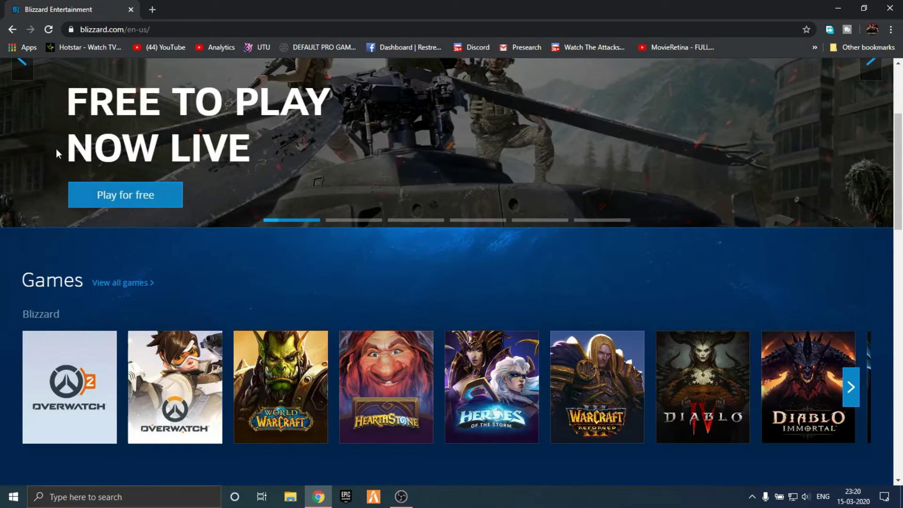
scroll(55, 148, up, 3)
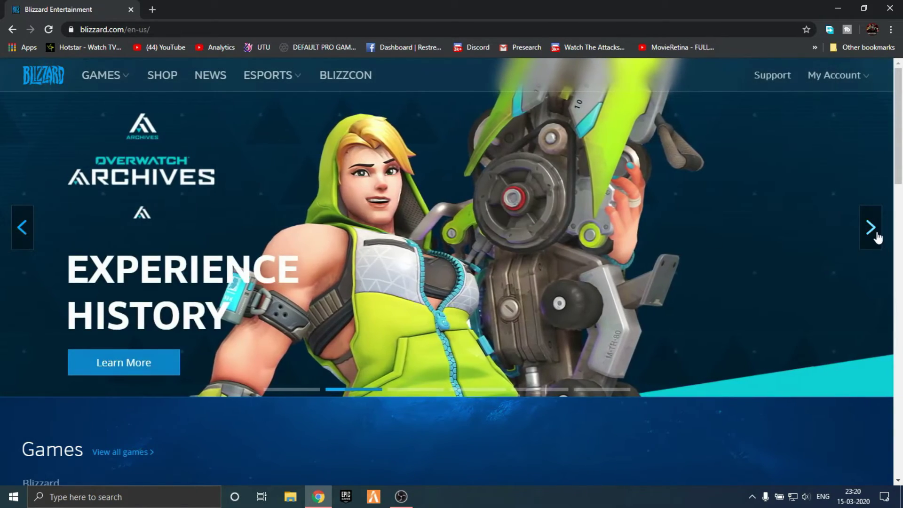
click(876, 233)
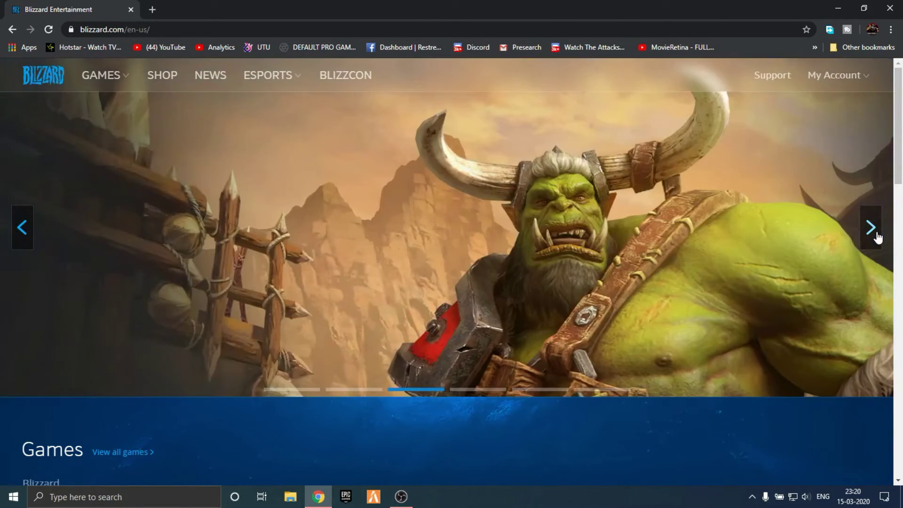
click(877, 234)
click(877, 233)
click(877, 234)
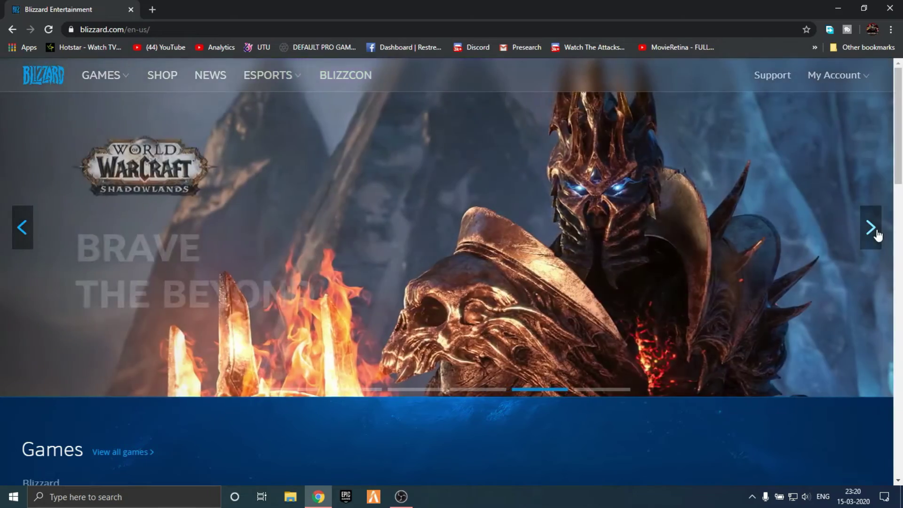
click(876, 233)
click(877, 234)
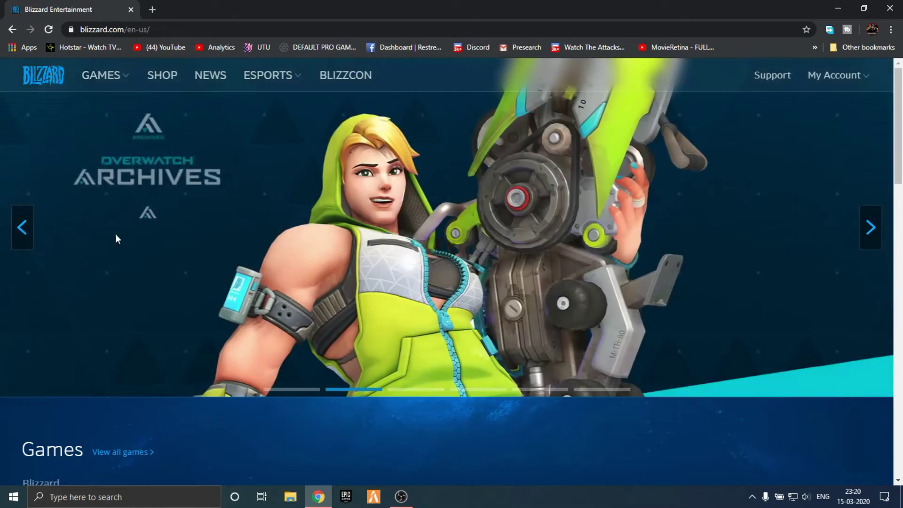
click(20, 228)
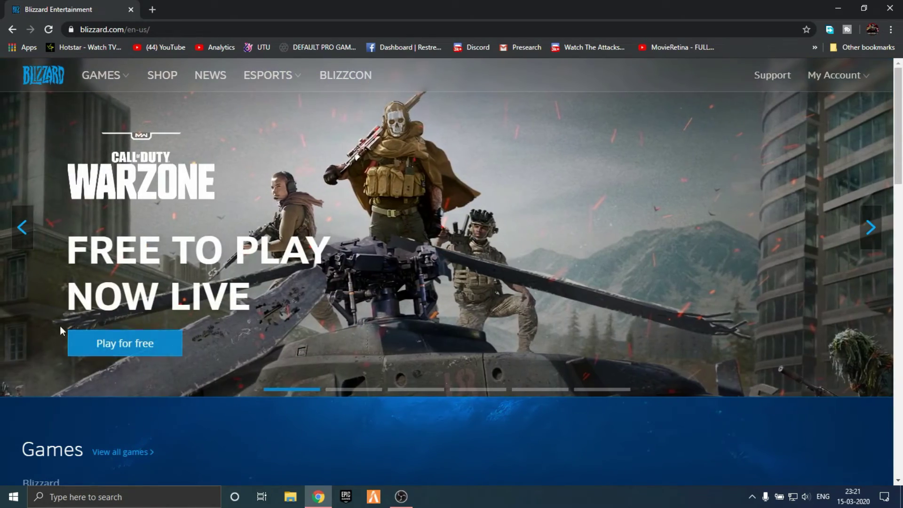
Step: Open the Warzone product page, play the first trailer skipping ahead, then close it
click(142, 190)
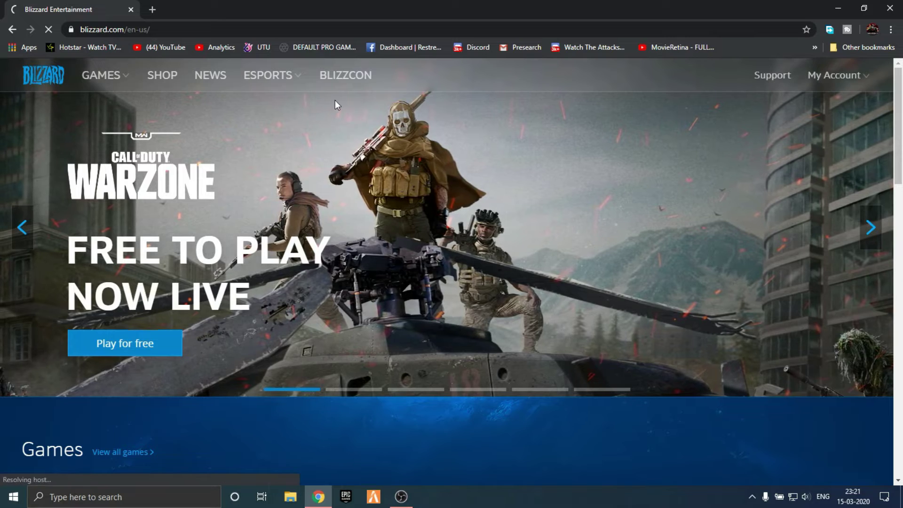
scroll(355, 155, down, 1)
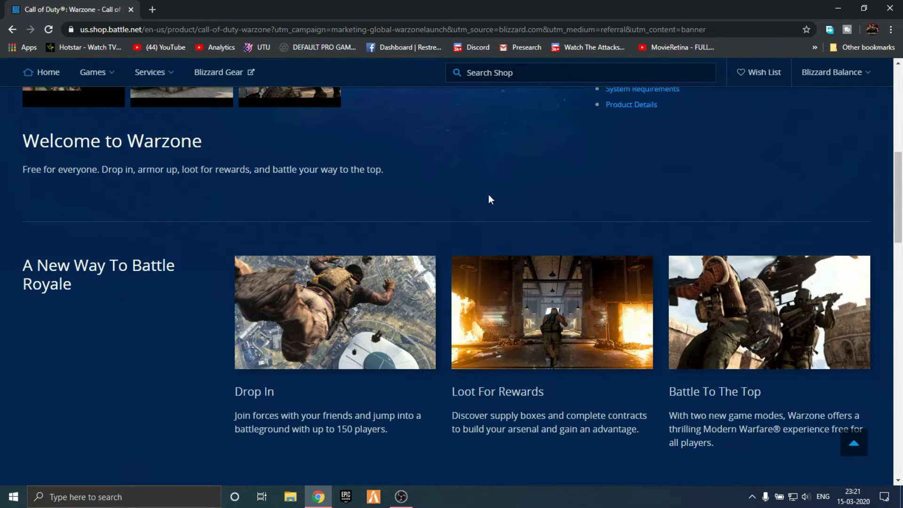
scroll(224, 244, up, 2)
click(77, 188)
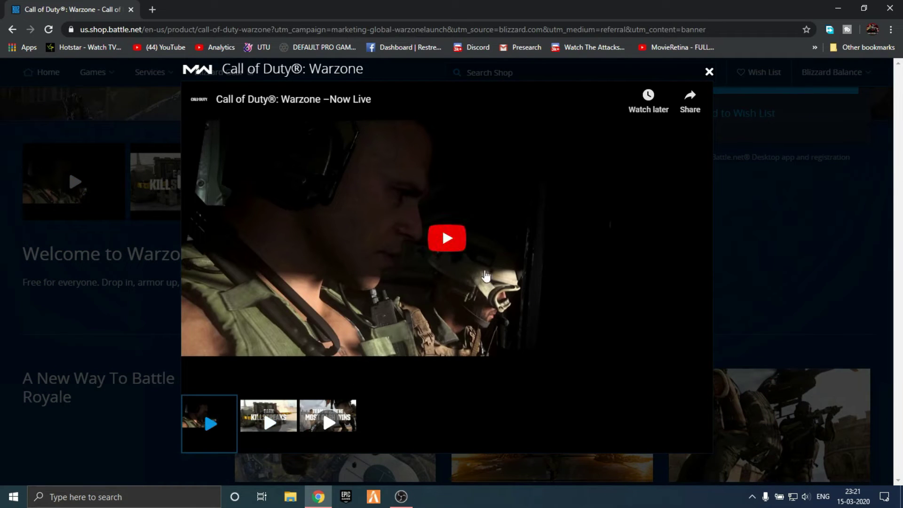
click(467, 241)
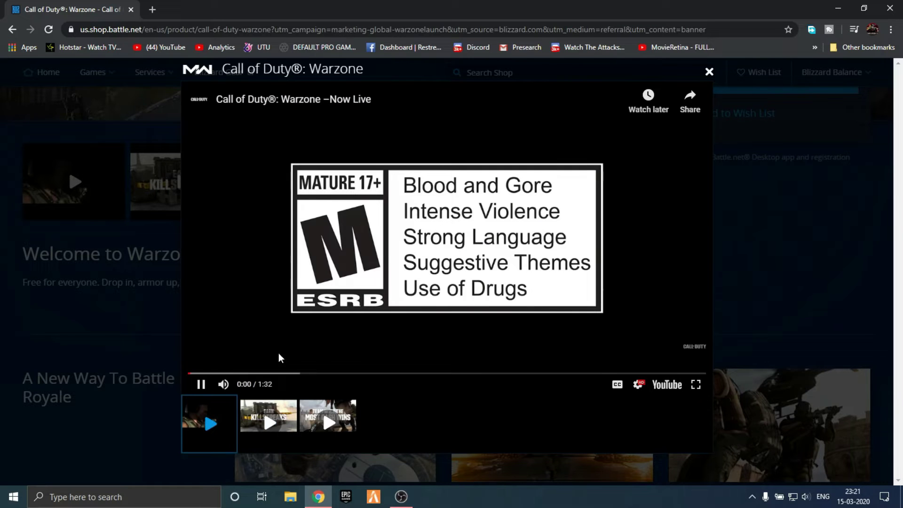
click(234, 373)
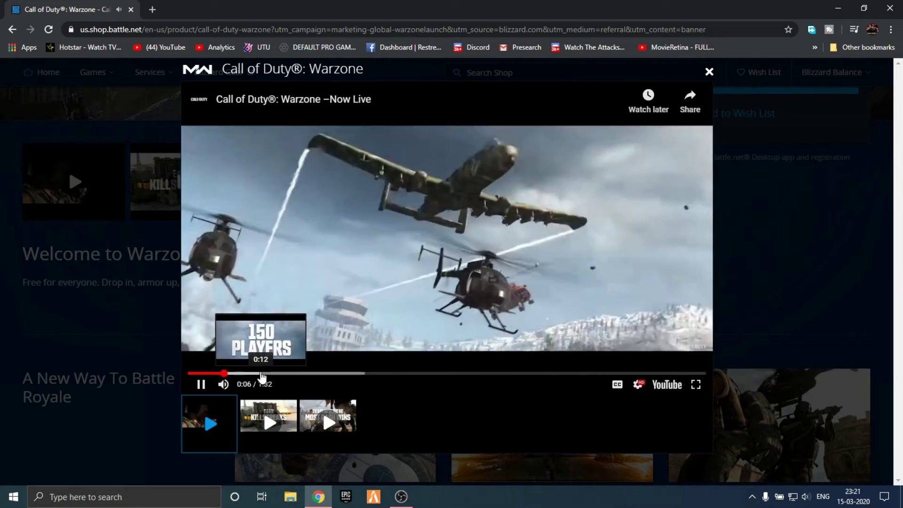
click(263, 374)
click(312, 373)
click(743, 207)
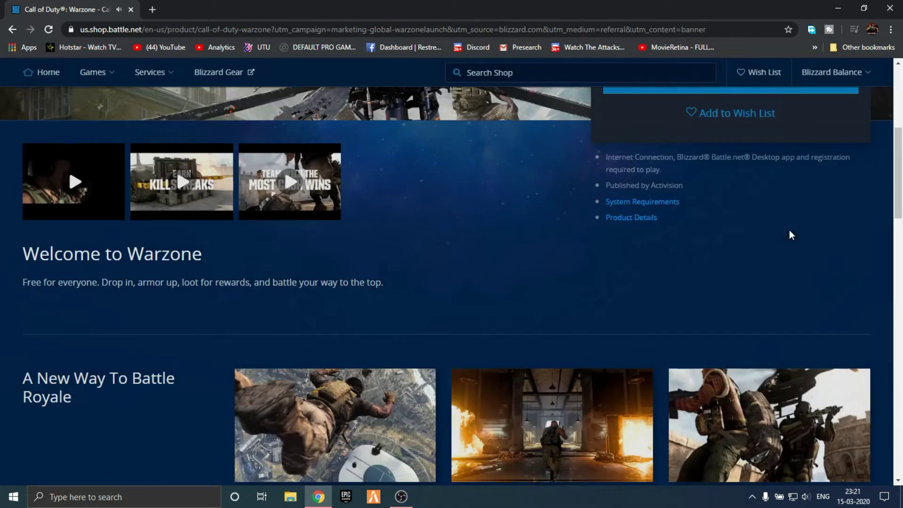
Step: View the Earn Killstreaks and third Warzone videos, then close the video viewer
scroll(349, 324, down, 5)
scroll(183, 335, up, 7)
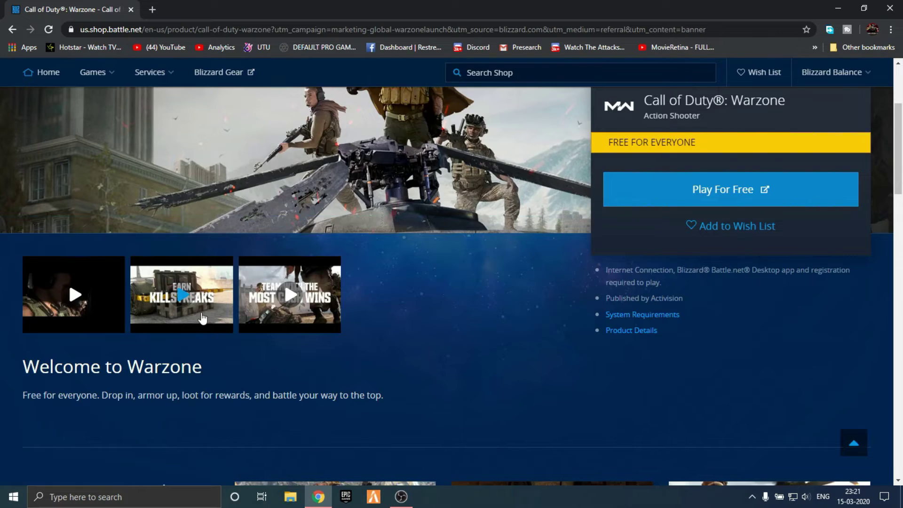
click(203, 319)
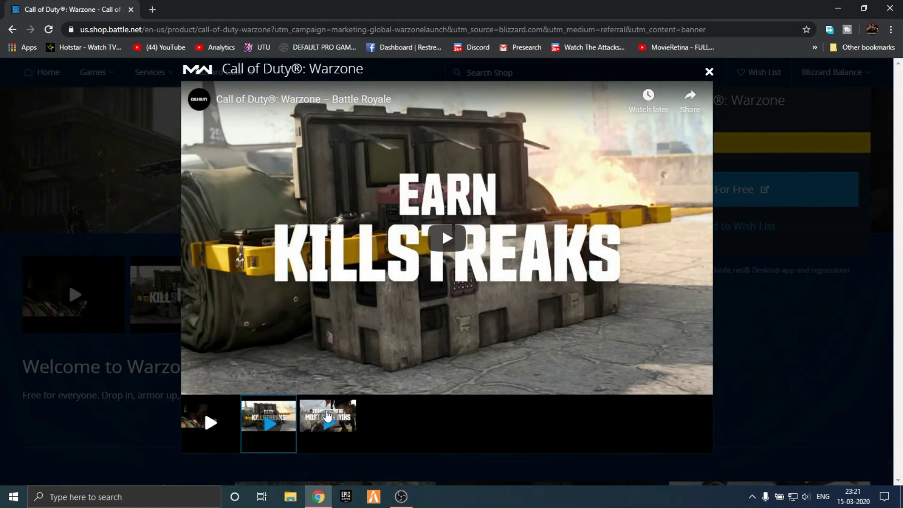
click(320, 402)
click(268, 416)
click(709, 72)
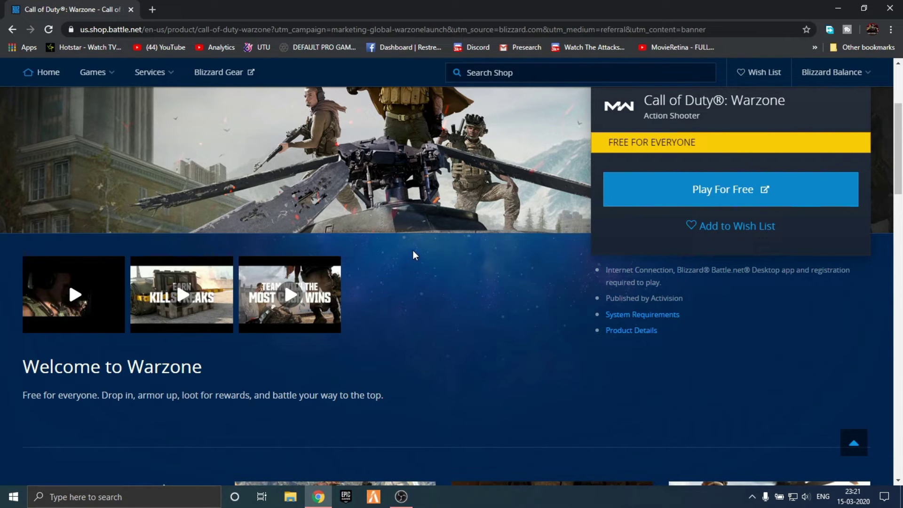
Step: Scroll the Warzone page down to System Requirements and back up, then go back
scroll(447, 259, up, 2)
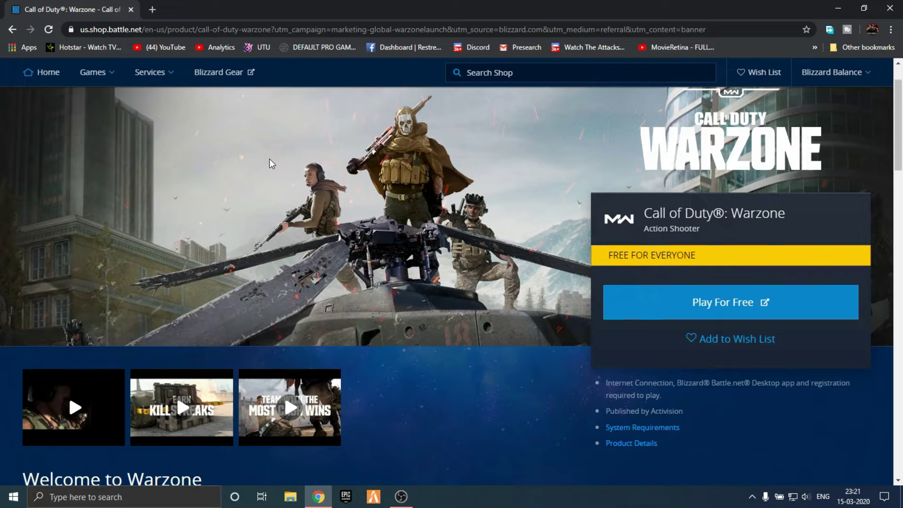
scroll(416, 221, up, 1)
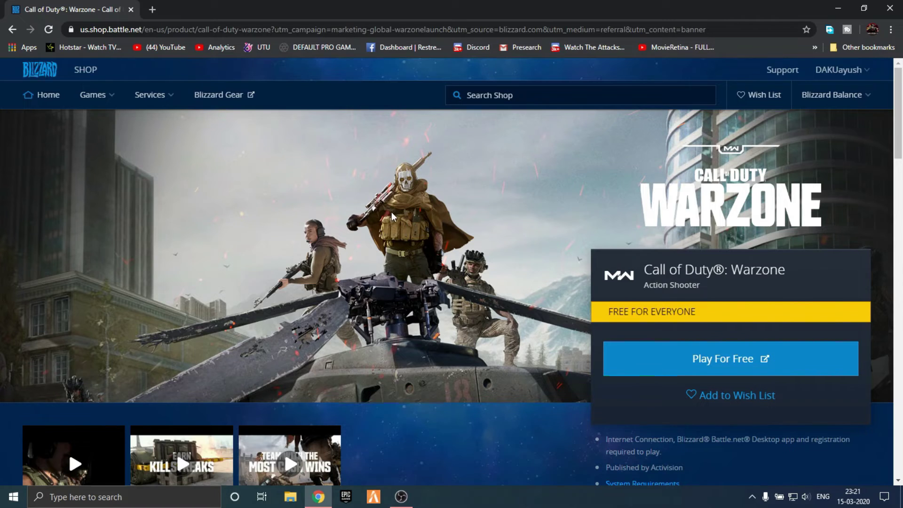
scroll(392, 214, down, 15)
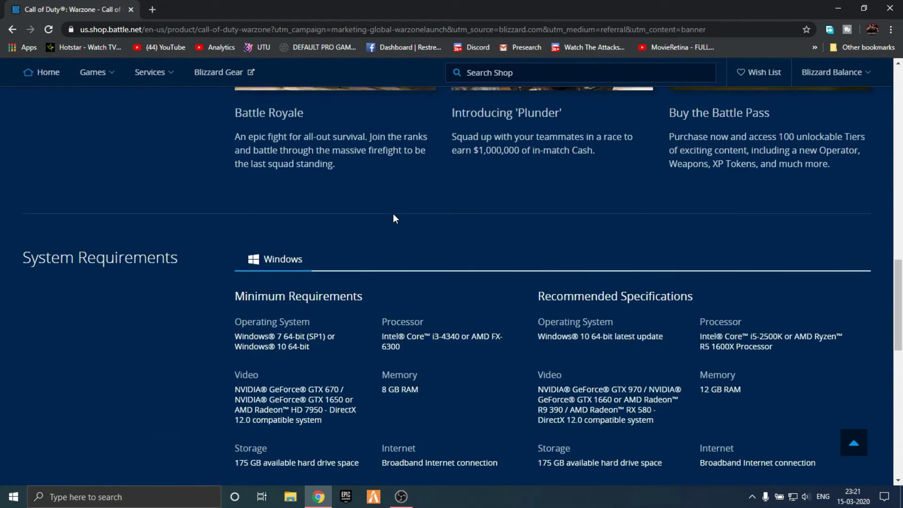
scroll(213, 184, up, 18)
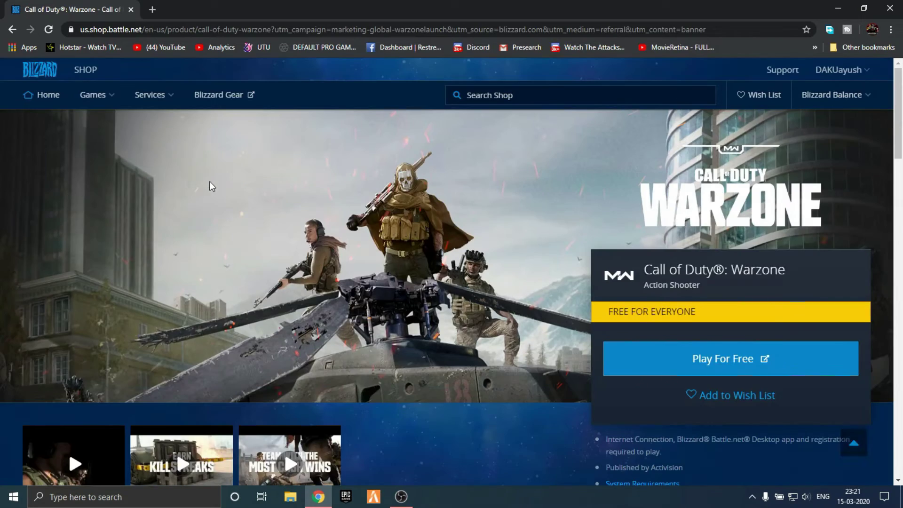
click(10, 31)
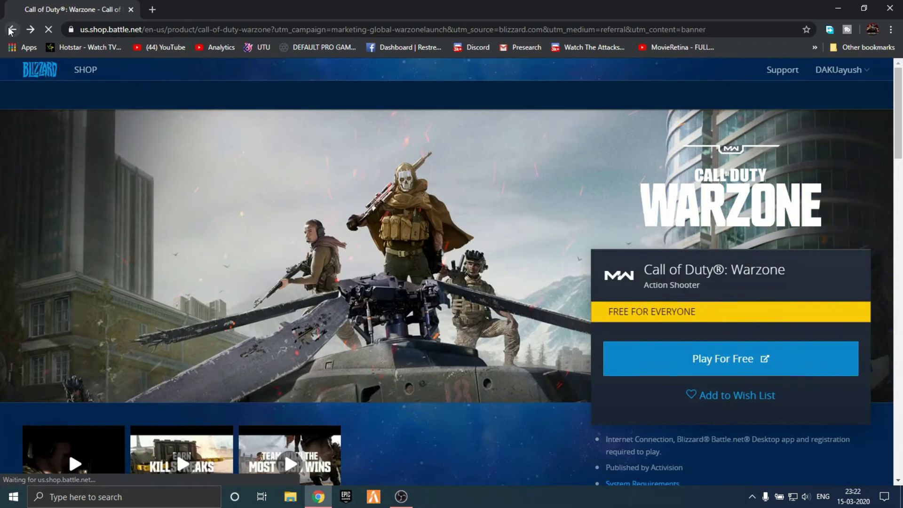
Step: Return to the blizzard search results and open the Blizzard Downloads page
click(12, 29)
click(11, 30)
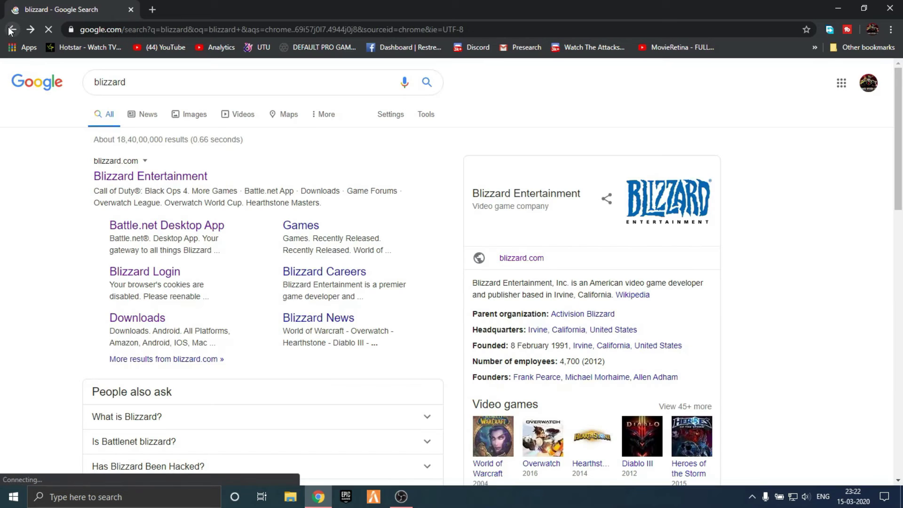
click(113, 321)
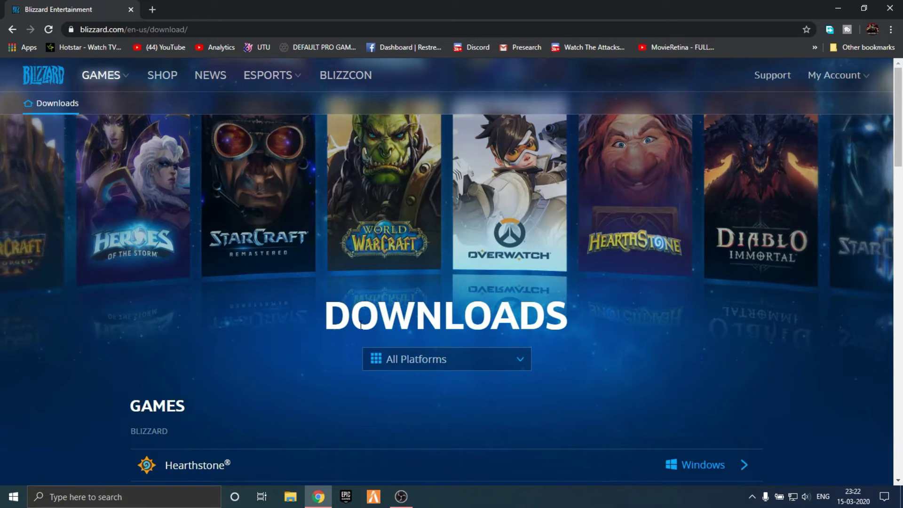
Step: Scroll to the Battle.net Desktop App under APPS, then minimize the browser
scroll(641, 397, down, 5)
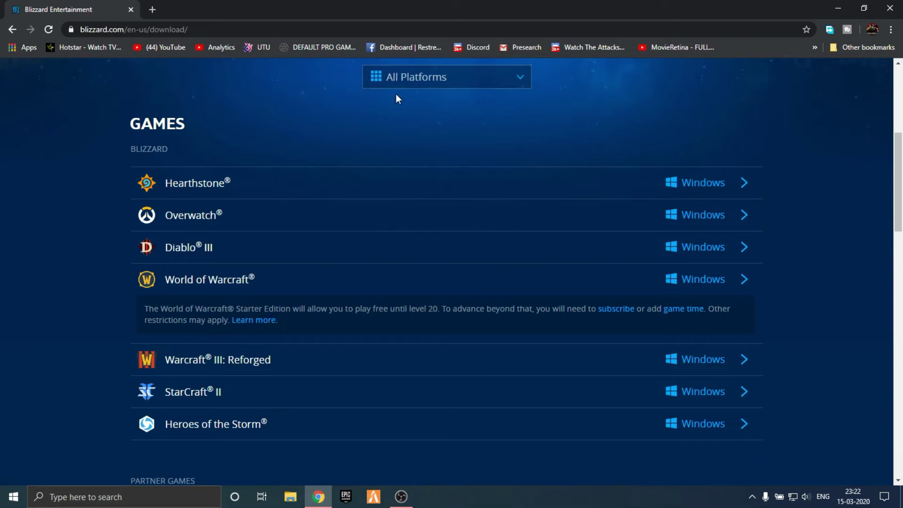
scroll(484, 173, down, 10)
scroll(460, 204, up, 1)
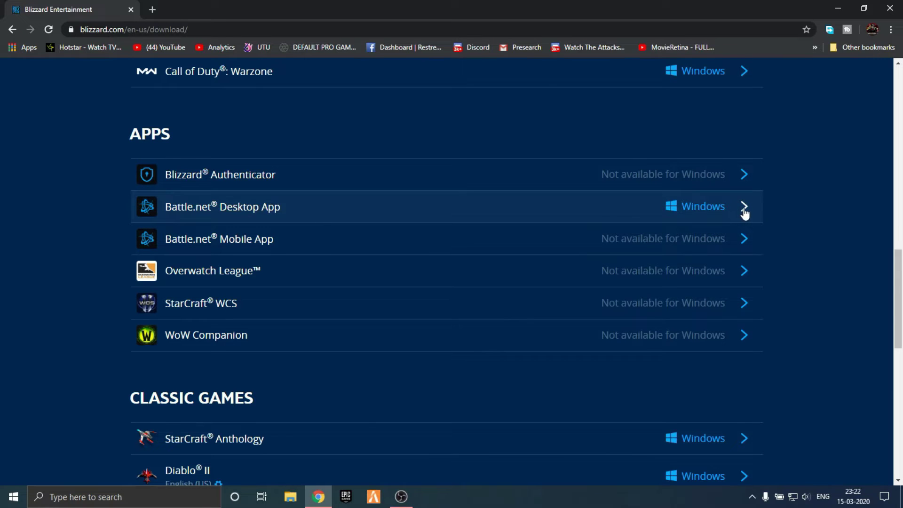
scroll(705, 254, down, 1)
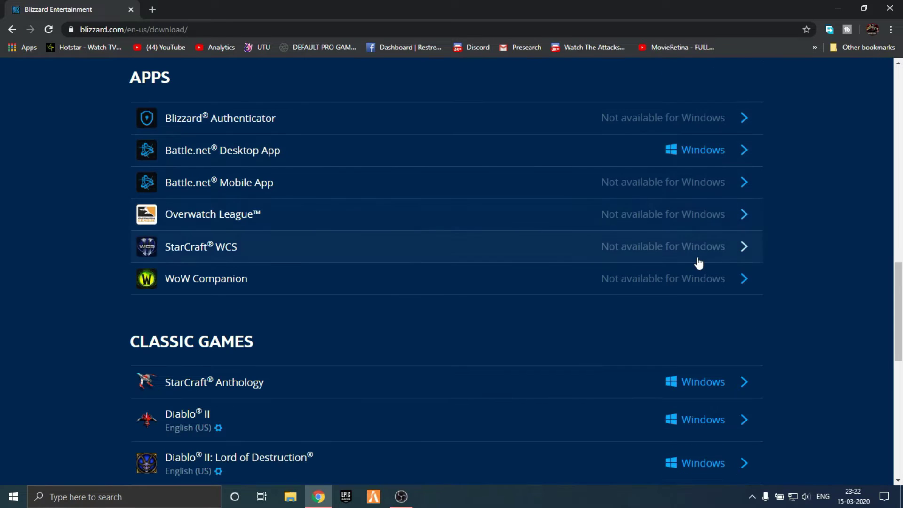
click(846, 8)
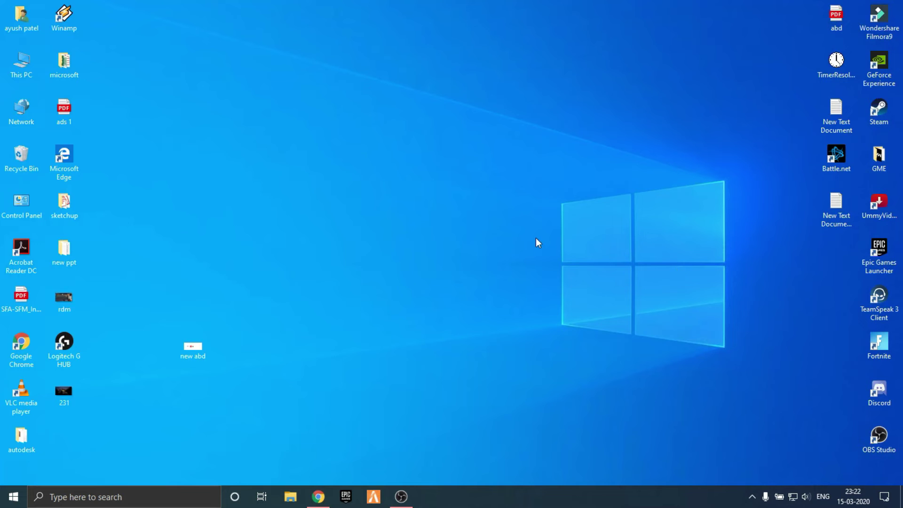
Step: Launch Battle.net, keep the region on Asia, and show the Call of Duty: MW page
double_click(835, 157)
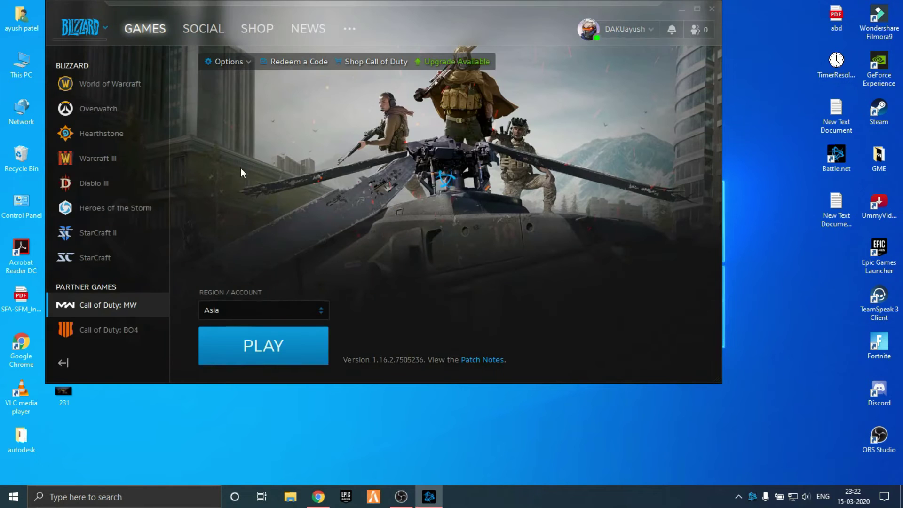
click(314, 310)
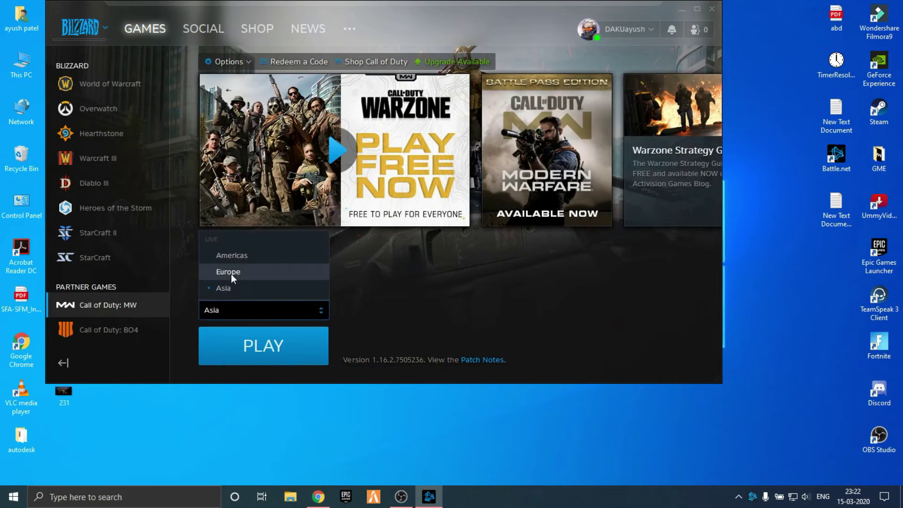
click(289, 286)
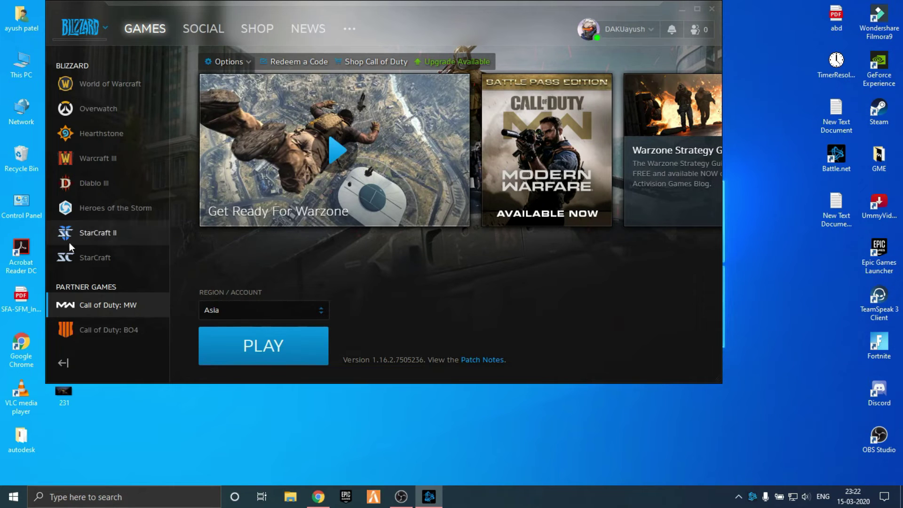
click(96, 325)
click(96, 309)
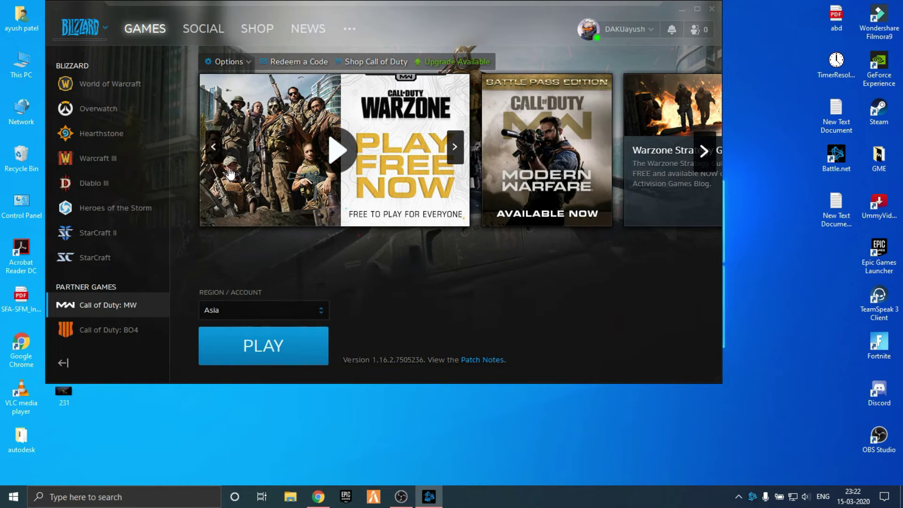
click(545, 153)
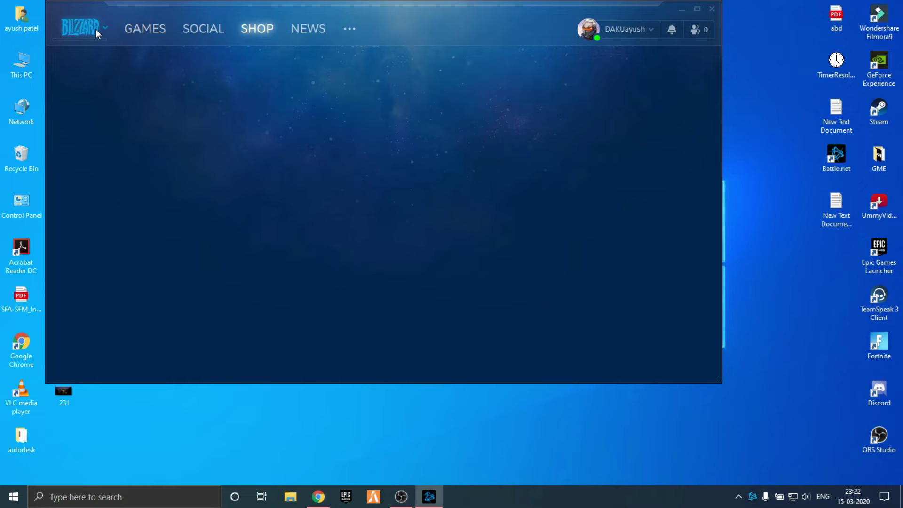
mouse_move(96, 33)
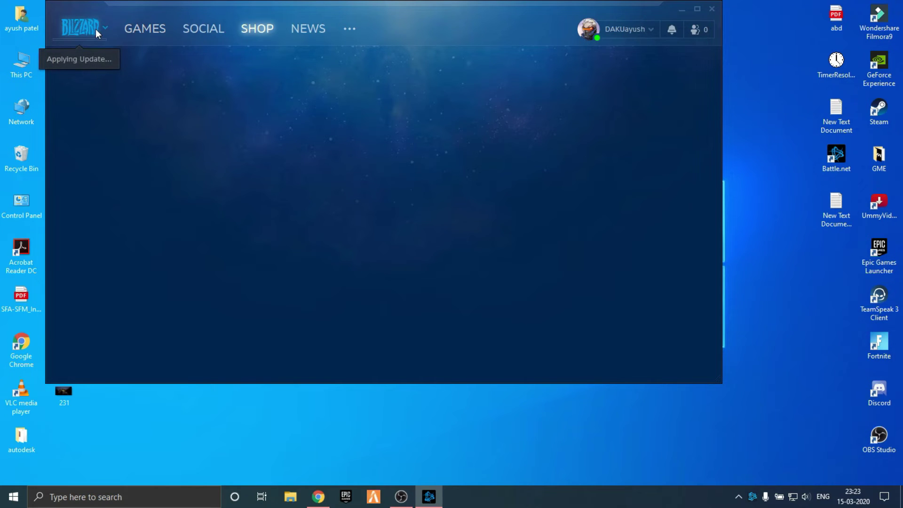
click(84, 29)
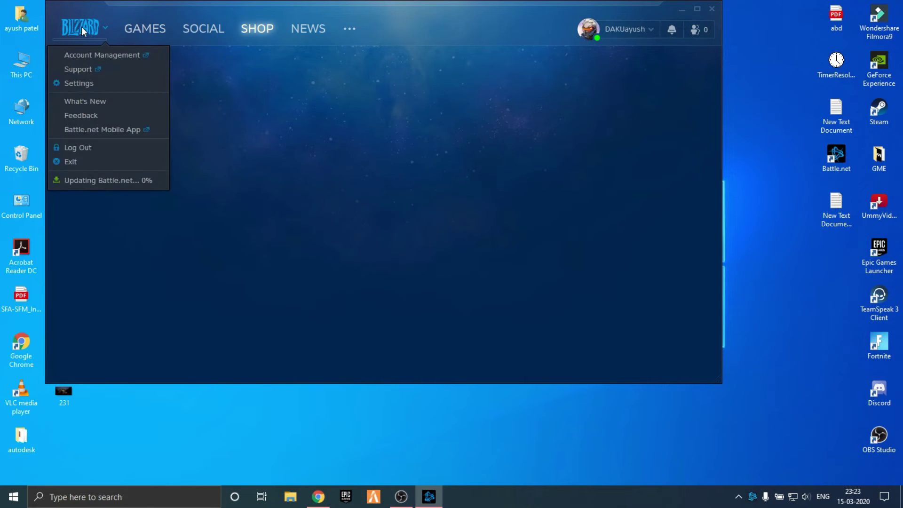
click(129, 30)
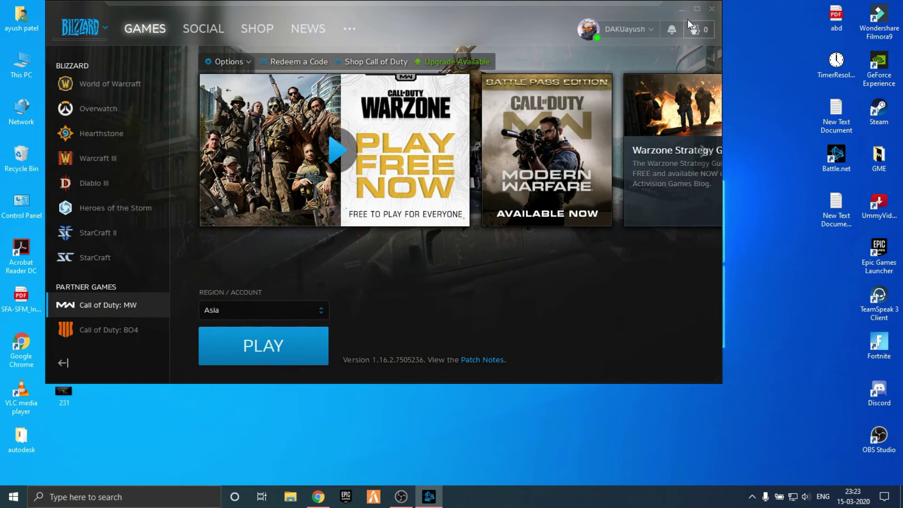
Step: Check the account menu, confirm the Asia region, and launch Call of Duty: MW
click(640, 30)
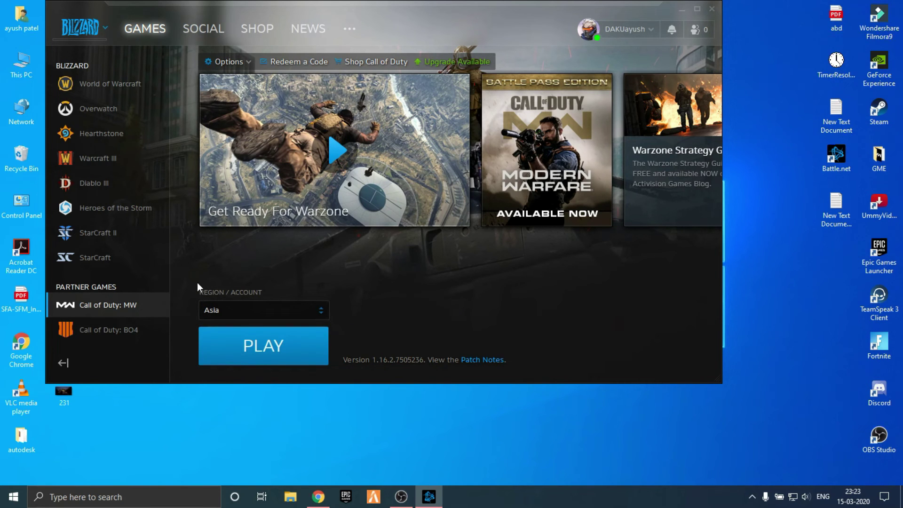
click(317, 309)
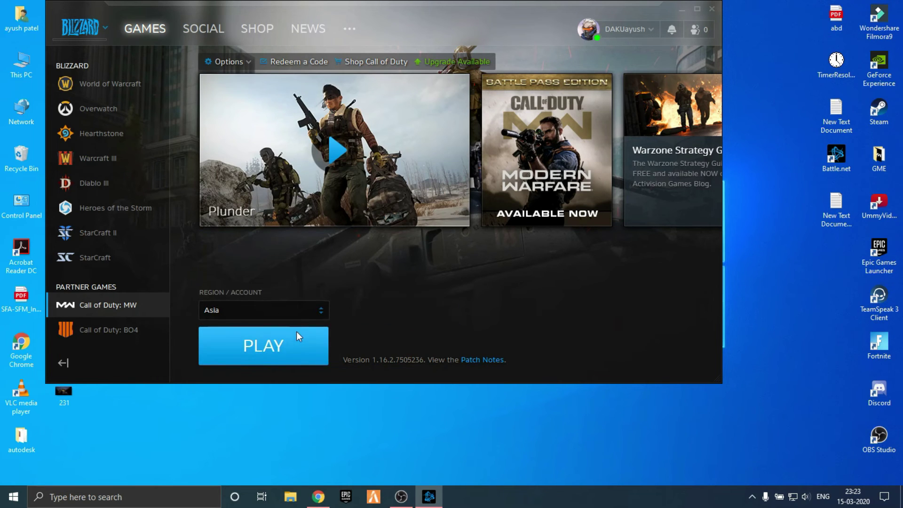
click(258, 312)
click(258, 312)
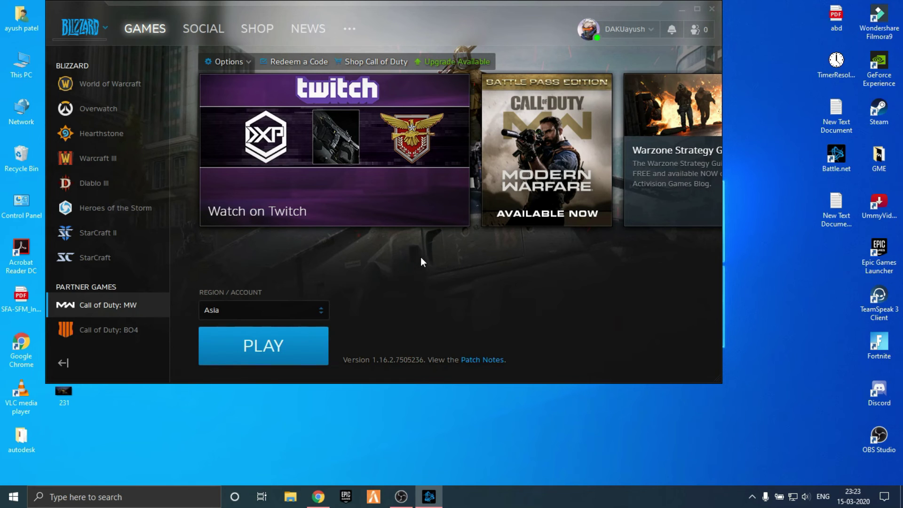
click(241, 352)
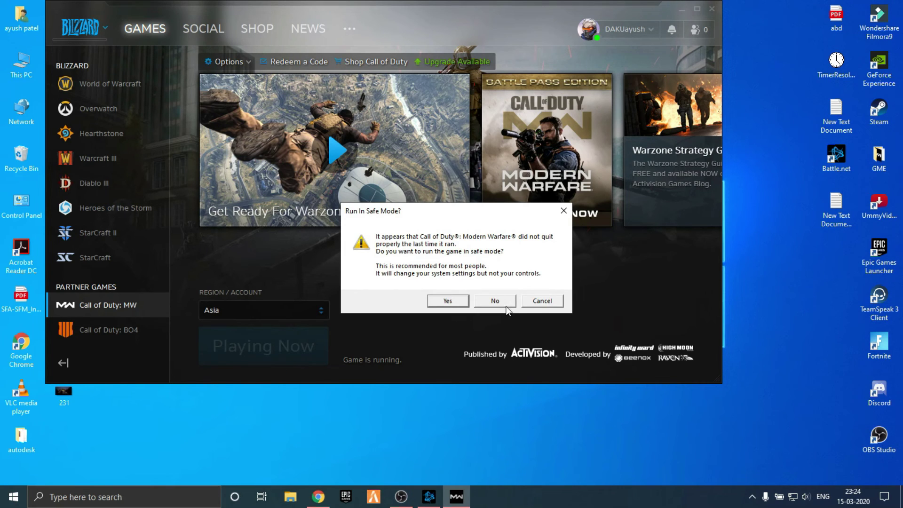
Step: Cancel the 'Run In Safe Mode?' prompt
click(539, 304)
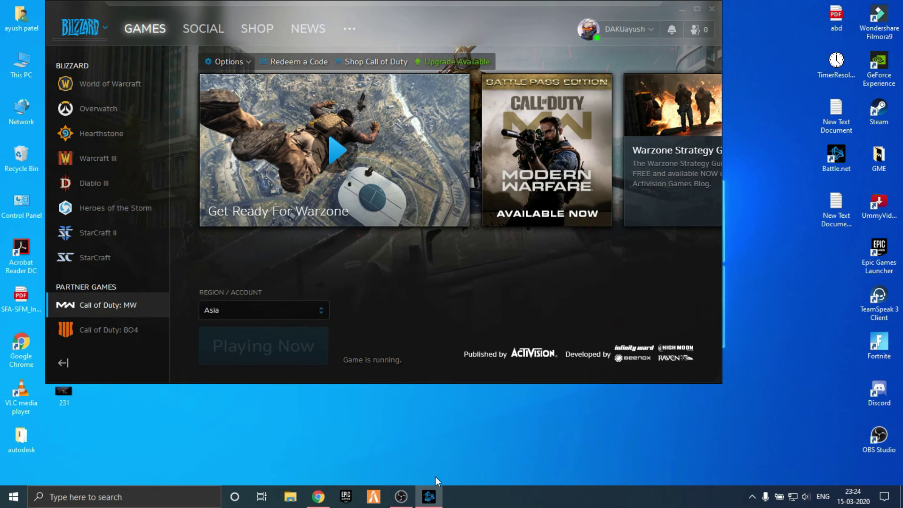